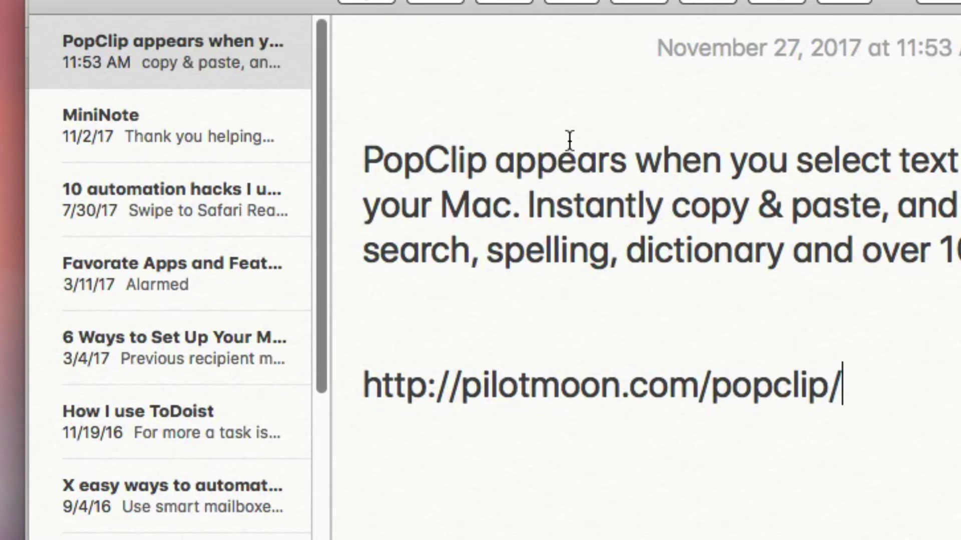
- Select the word 'PopClip' and page through the PopClip bar's action sets and back
left_click_drag(493, 159, 363, 160)
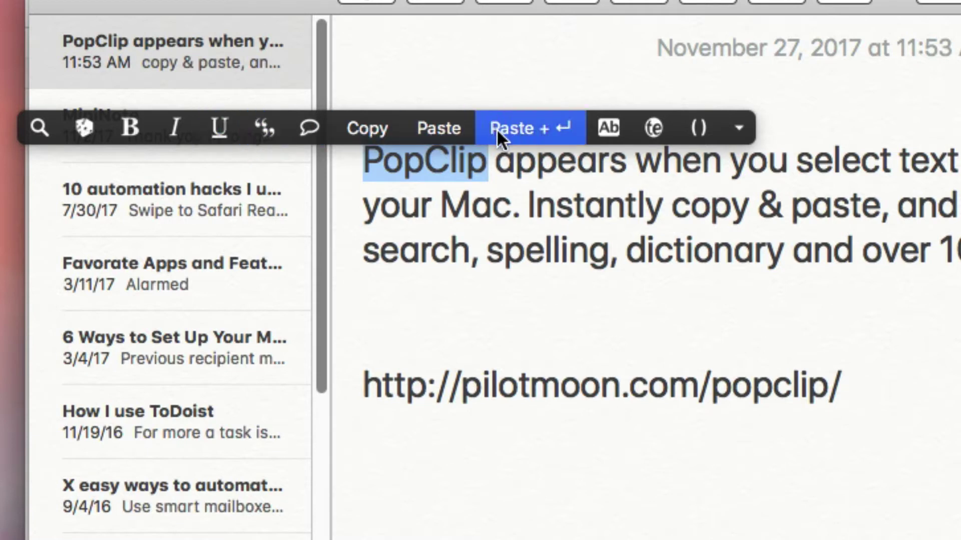
left_click(740, 128)
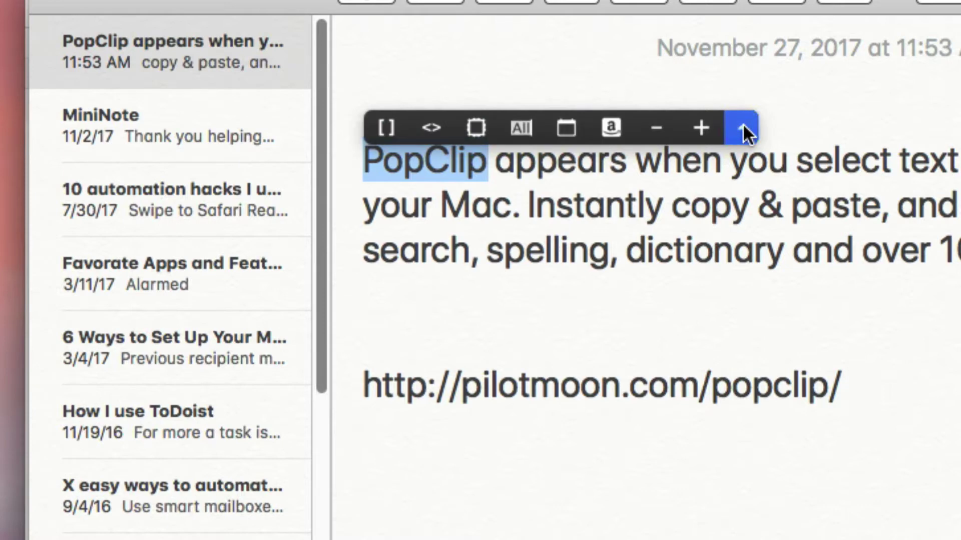
left_click(743, 127)
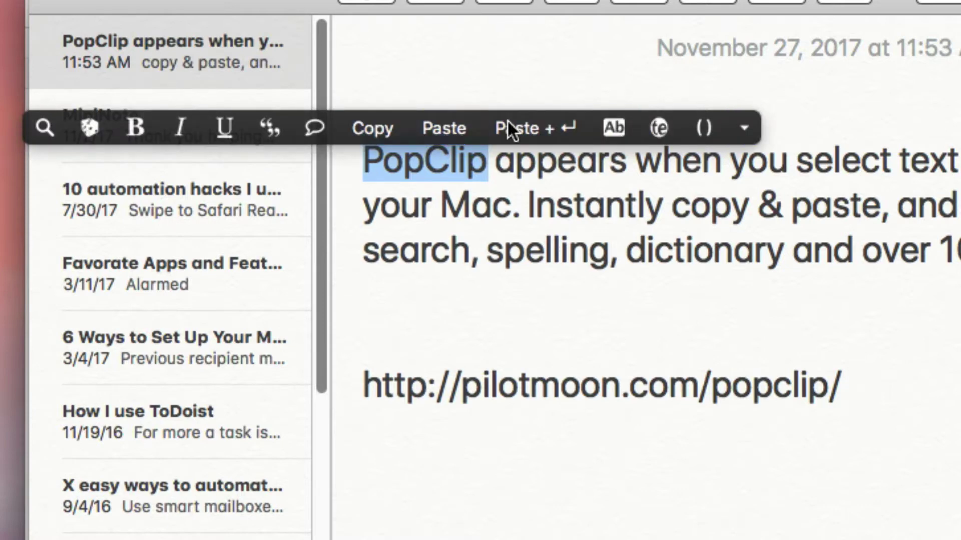
- Make 'PopClip' bold, italic and underlined, then select the whole first paragraph
left_click(134, 130)
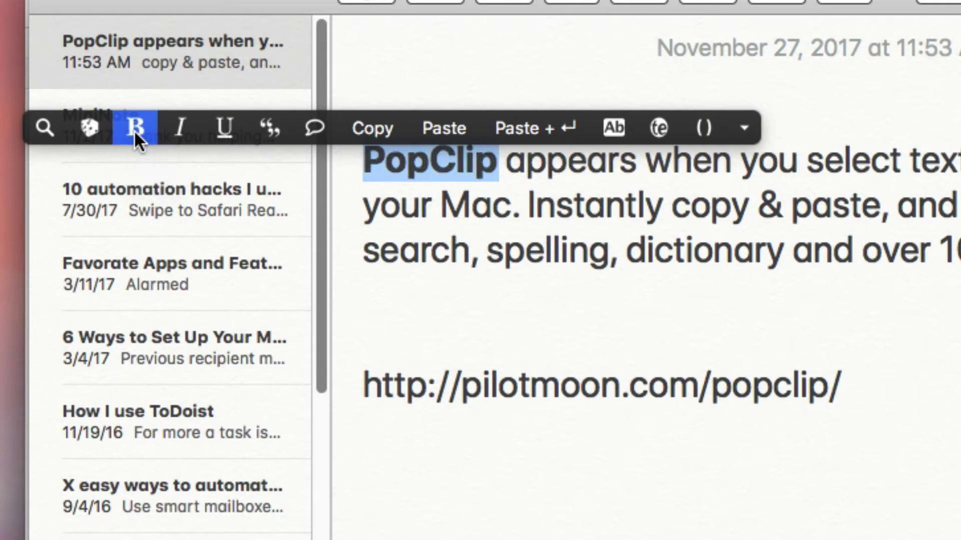
left_click(186, 130)
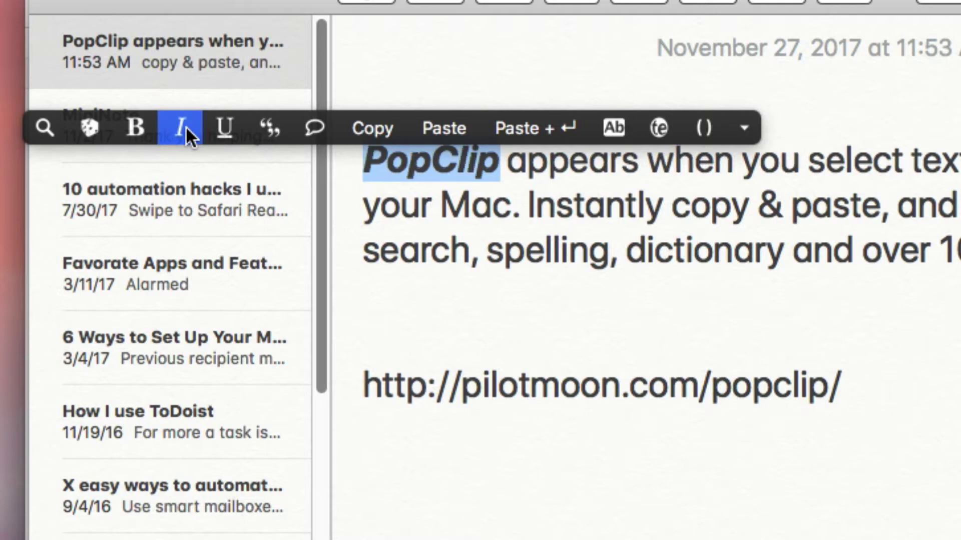
left_click(225, 135)
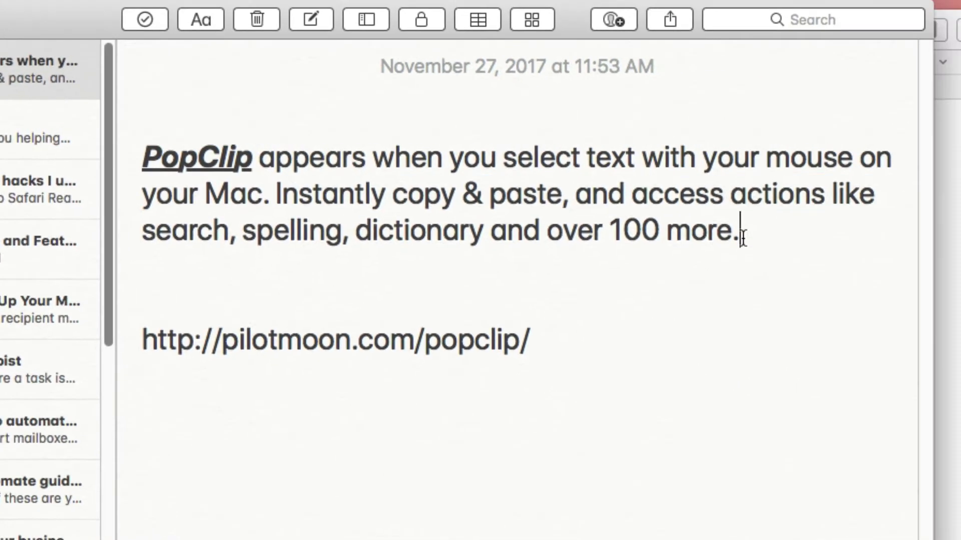
left_click_drag(740, 234, 146, 151)
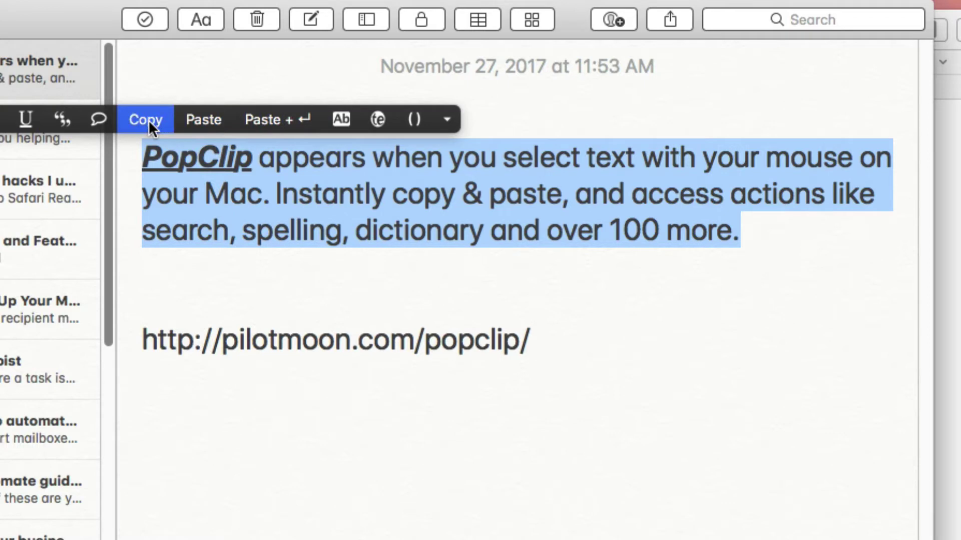
left_click(148, 119)
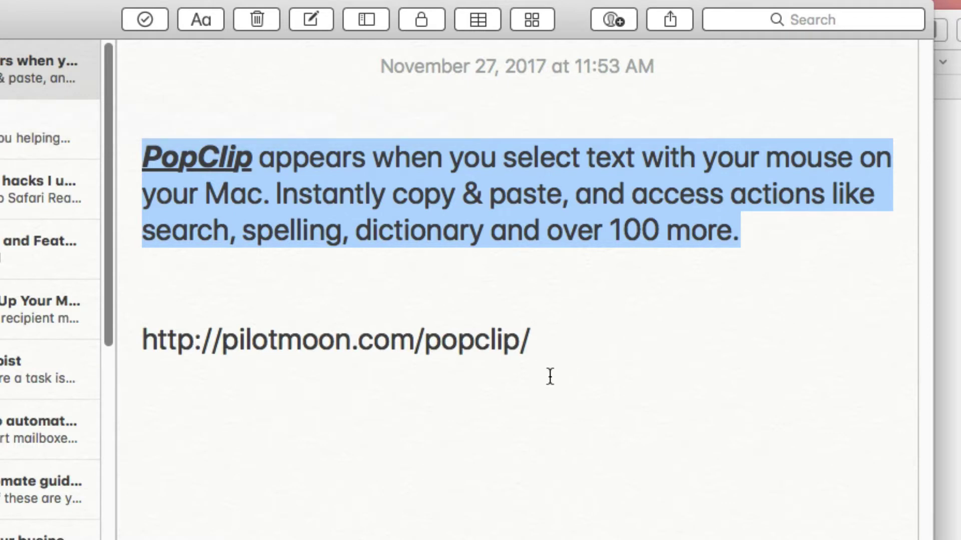
left_click(550, 376)
key("Return")
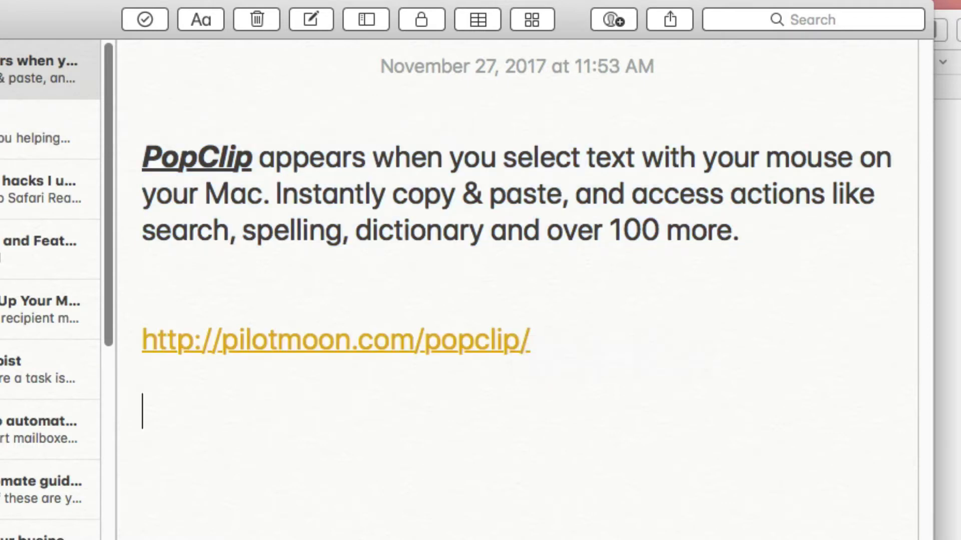
right_click(164, 415)
left_click(164, 415)
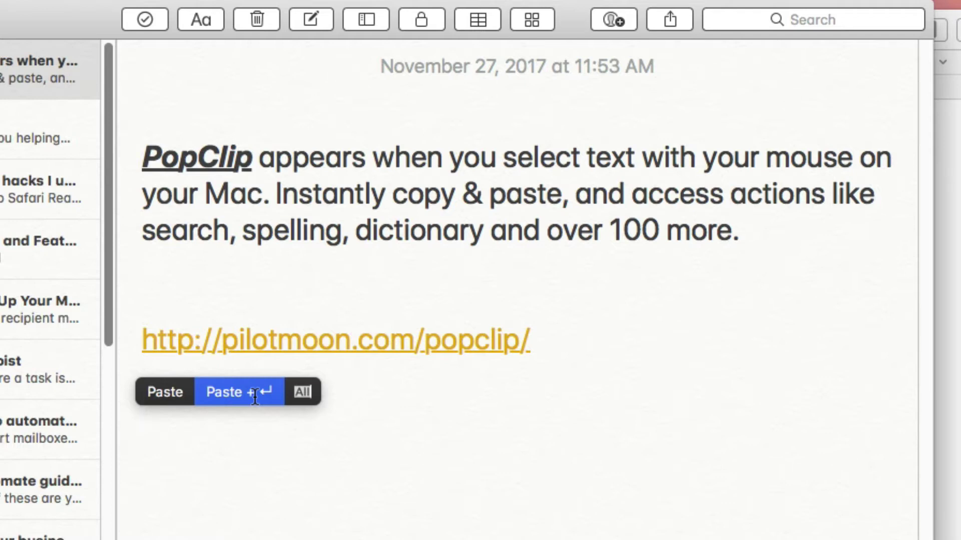
- Paste the paragraph below the link, then select its second sentence from 'Instantly' to 'more.'
left_click(152, 393)
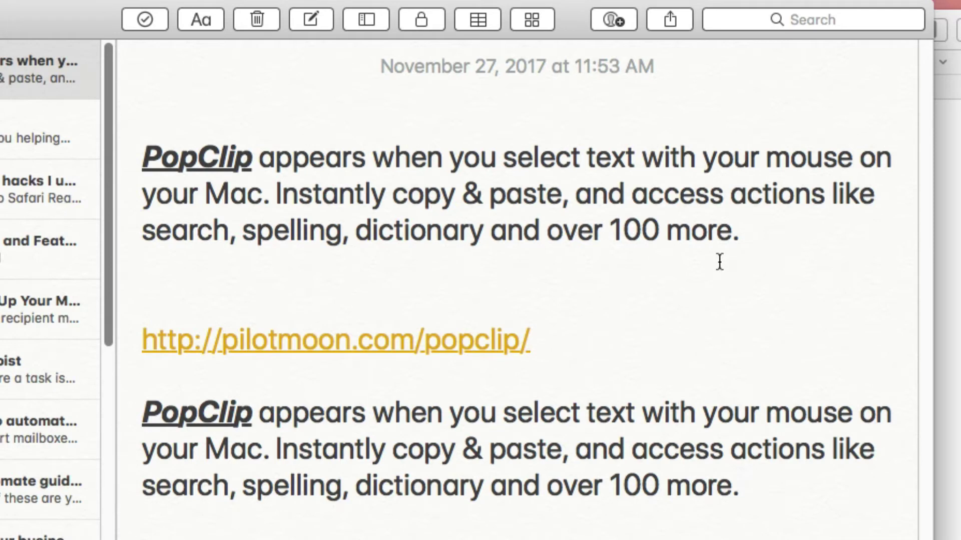
left_click(276, 194)
left_click_drag(276, 194, 808, 235)
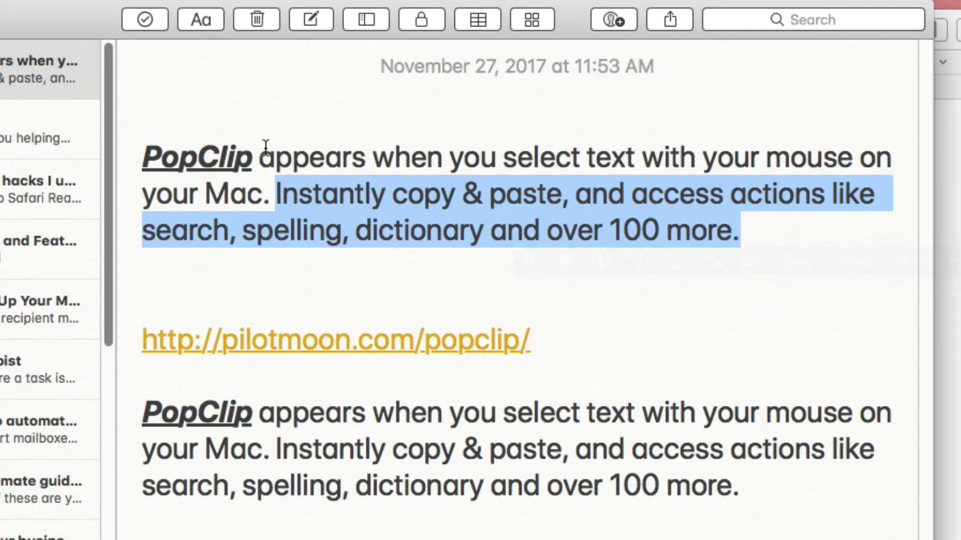
- Look up the selected word 'PopClip' with PopClip's I'm Feeling Lucky action
left_click_drag(255, 156, 142, 157)
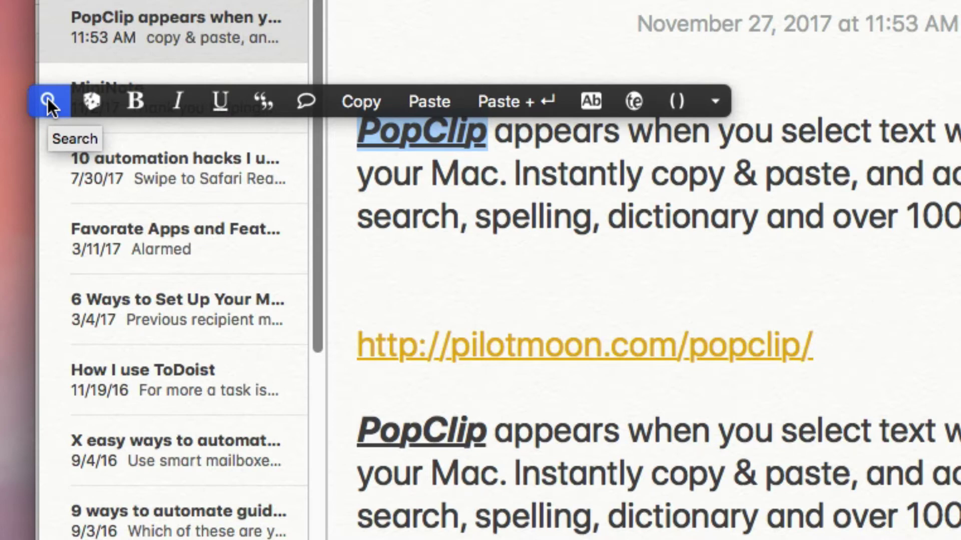
left_click(99, 102)
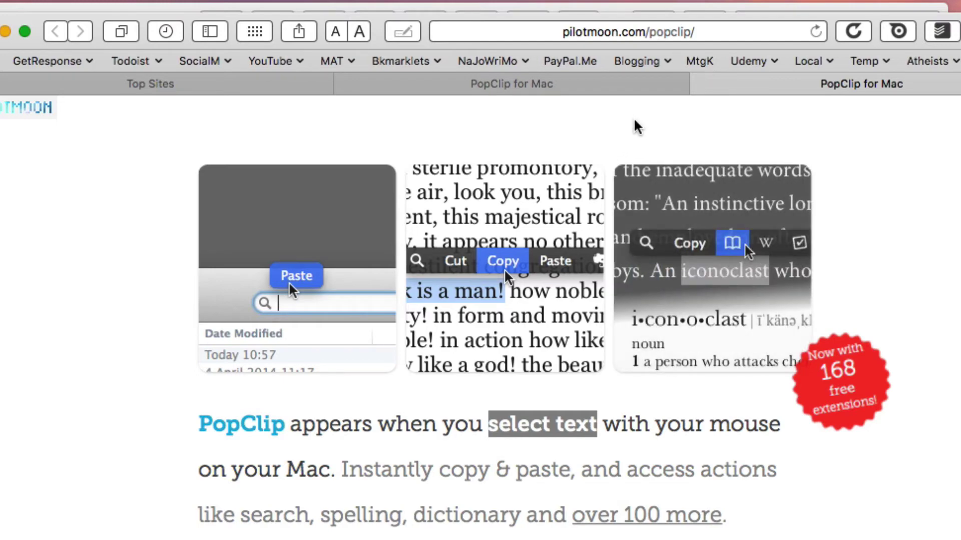
- Scroll through the PopClip for Mac page, ending at the Download section with the $9.99 price
scroll(817, 317, "down", 5)
scroll(817, 317, "up", 4)
scroll(789, 285, "down", 1)
scroll(789, 286, "up", 1)
scroll(585, 345, "up", 1)
scroll(701, 250, "down", 1)
scroll(791, 189, "up", 1)
scroll(794, 189, "down", 1)
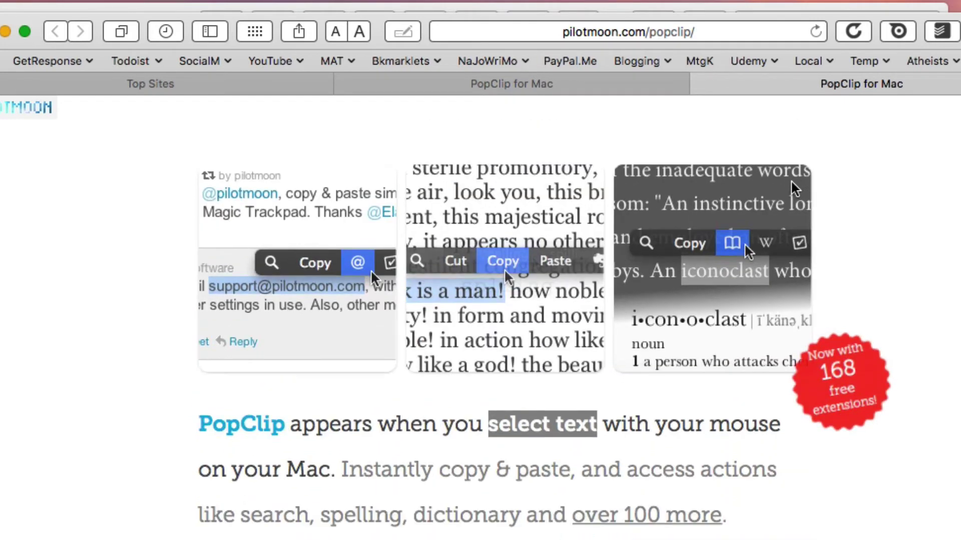
scroll(869, 179, "down", 2)
scroll(869, 179, "up", 2)
scroll(881, 165, "up", 1)
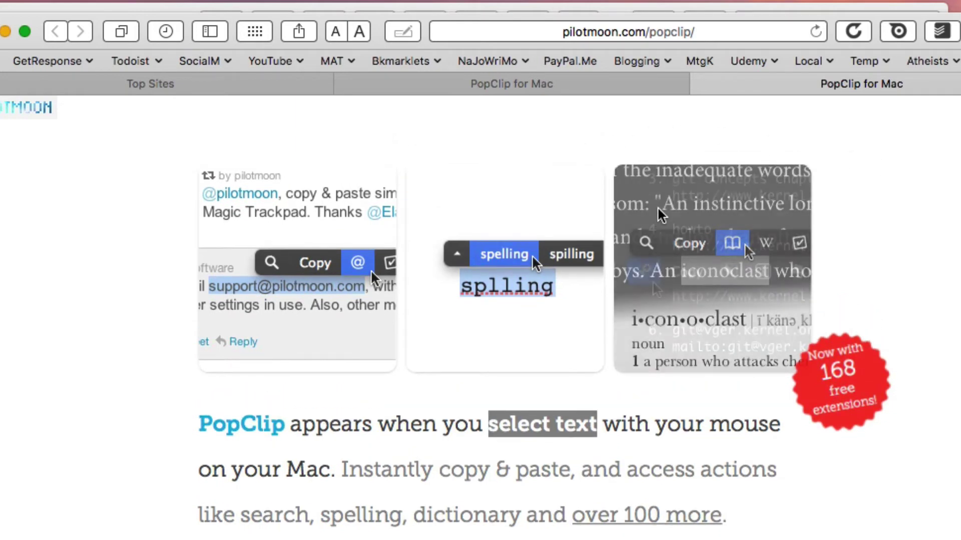
scroll(611, 233, "down", 8)
scroll(817, 240, "up", 1)
scroll(849, 367, "down", 2)
scroll(788, 345, "right", 1)
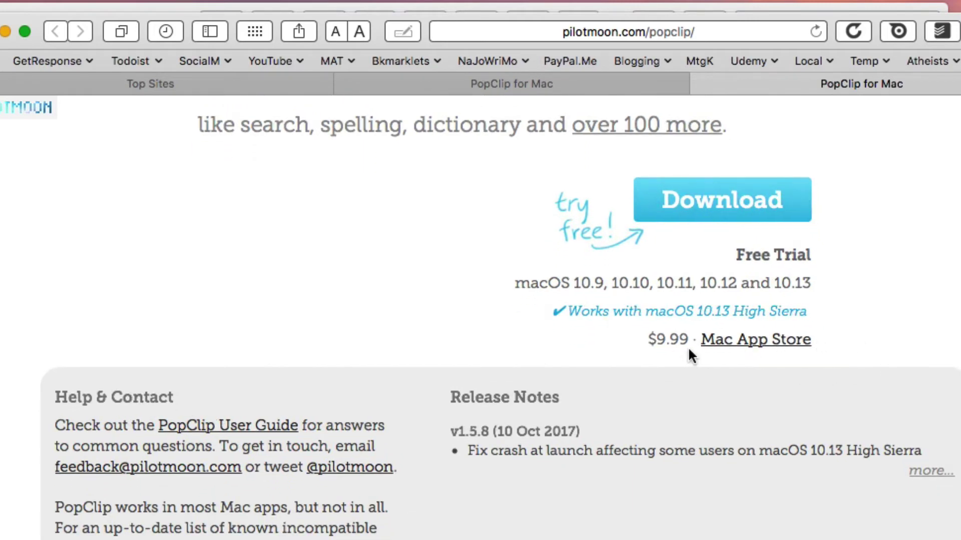
- Back in Notes, wrap the first paragraph in square brackets using PopClip's [ ] action
left_click(821, 4)
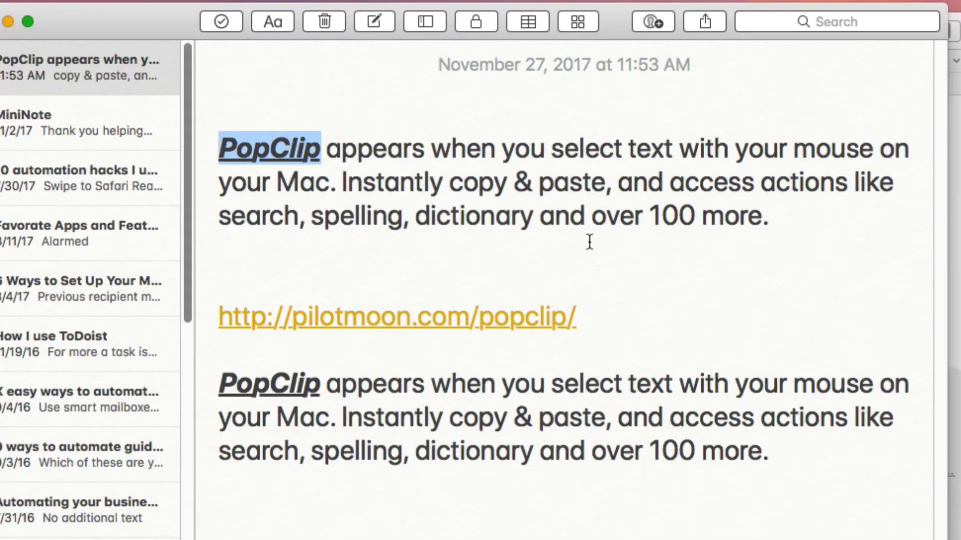
left_click(778, 220)
left_click_drag(776, 220, 214, 138)
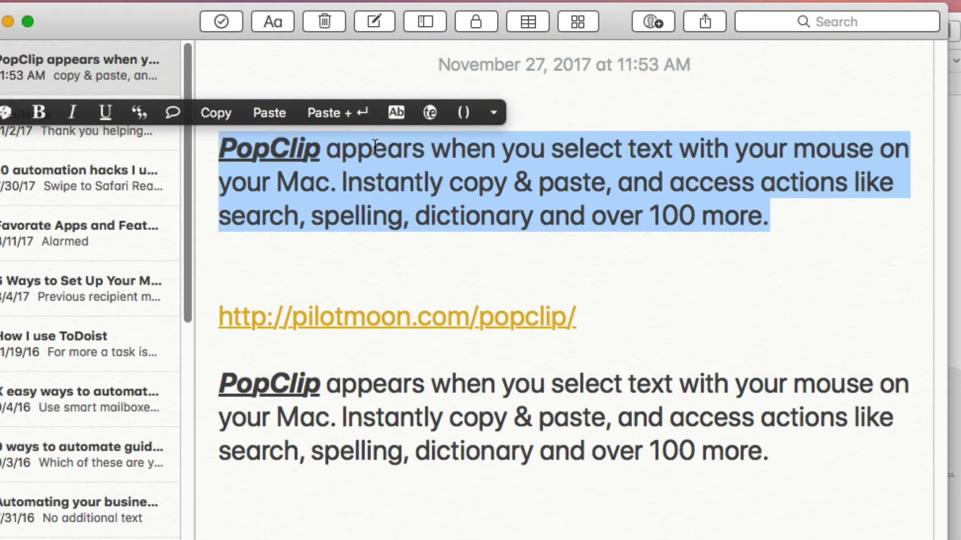
left_click(489, 115)
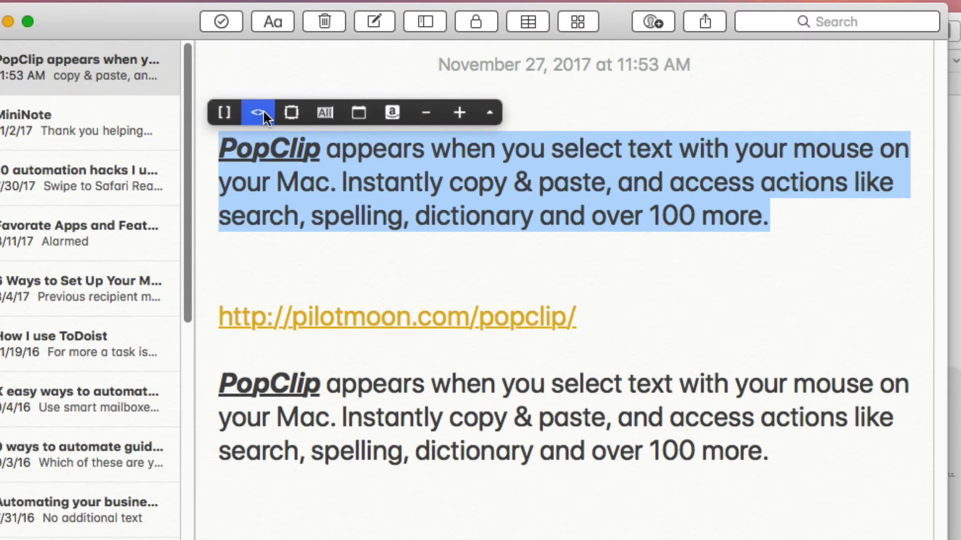
left_click(220, 109)
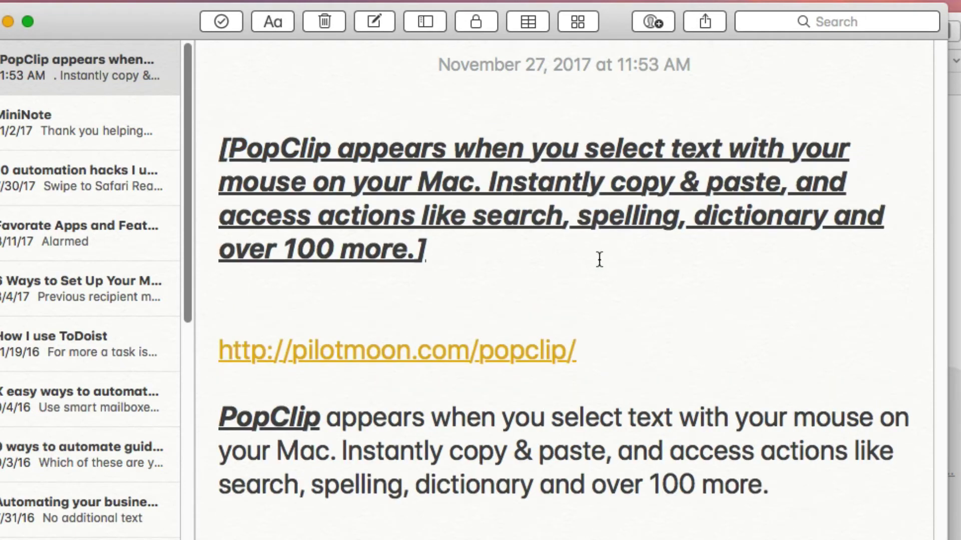
- Reselect the bracketed paragraph, then select just the word 'PopClip' after the bracket
left_click_drag(431, 243, 221, 154)
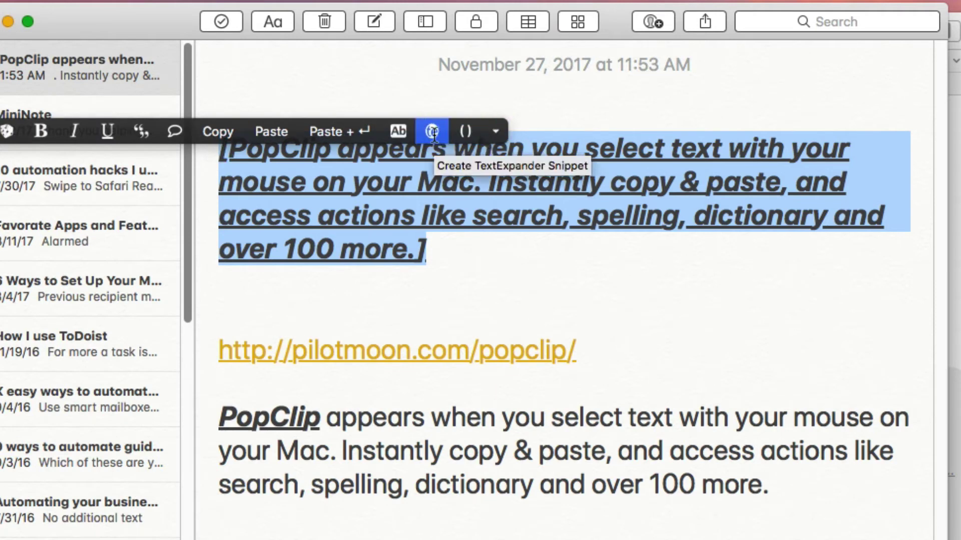
left_click(444, 270)
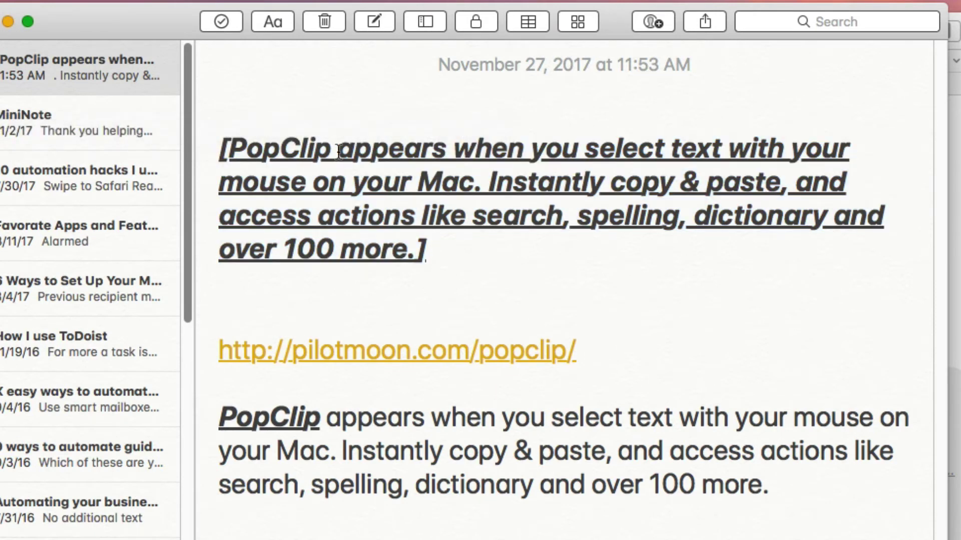
left_click_drag(337, 148, 228, 149)
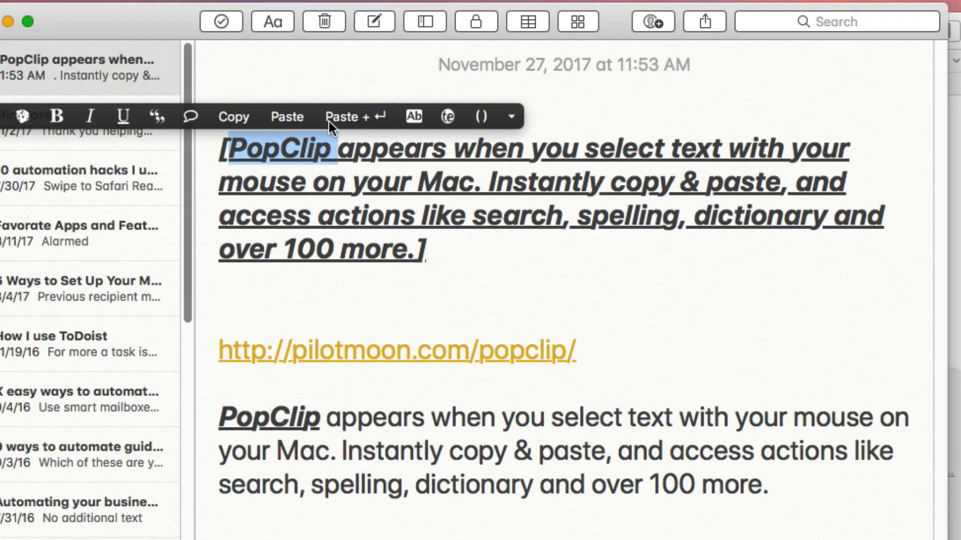
left_click(446, 117)
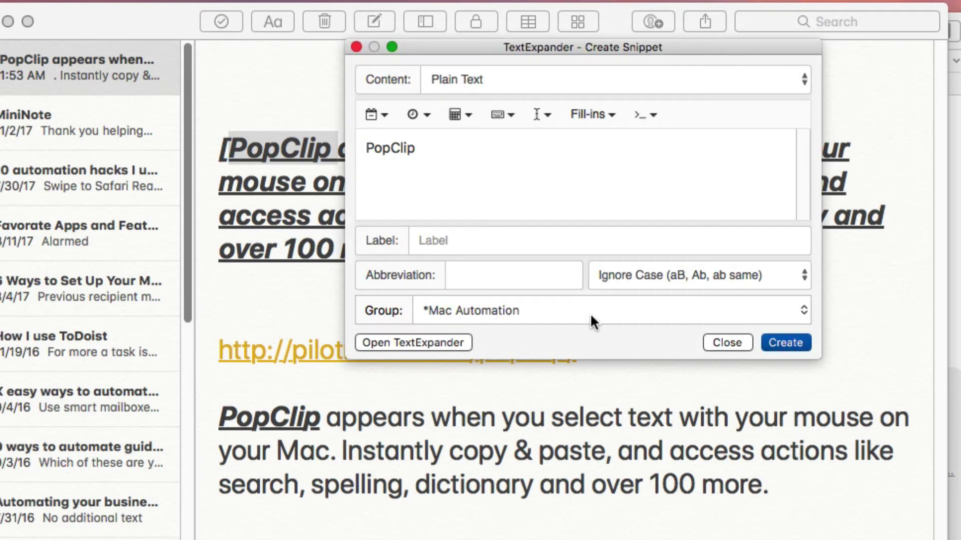
left_click(726, 344)
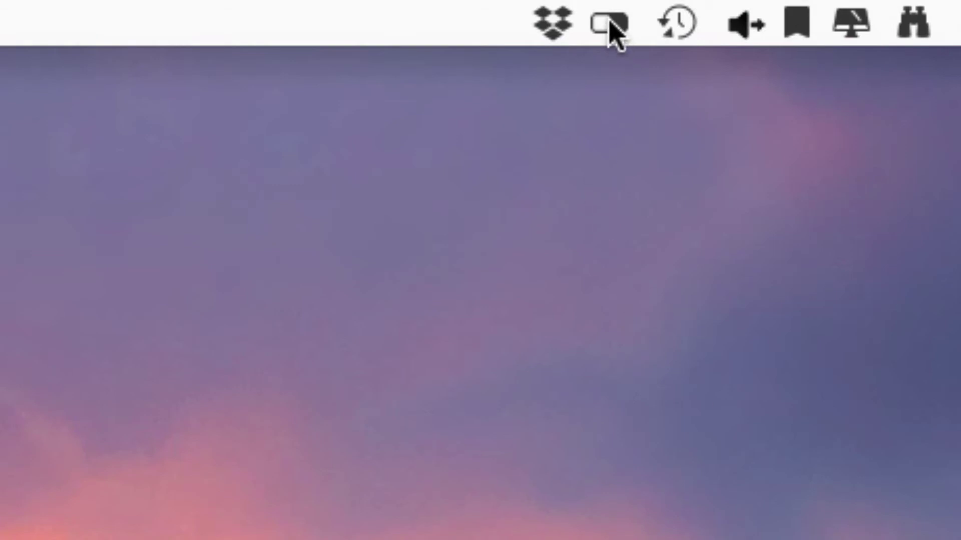
- Open PopClip's menu-bar panel, revealing hidden items via Bartender, and show its settings page
left_click(610, 24)
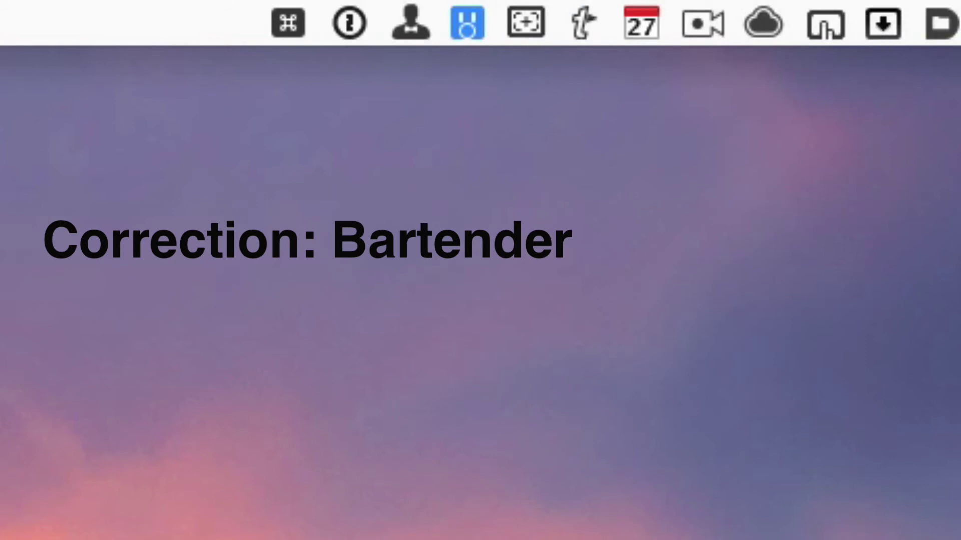
left_click(409, 29)
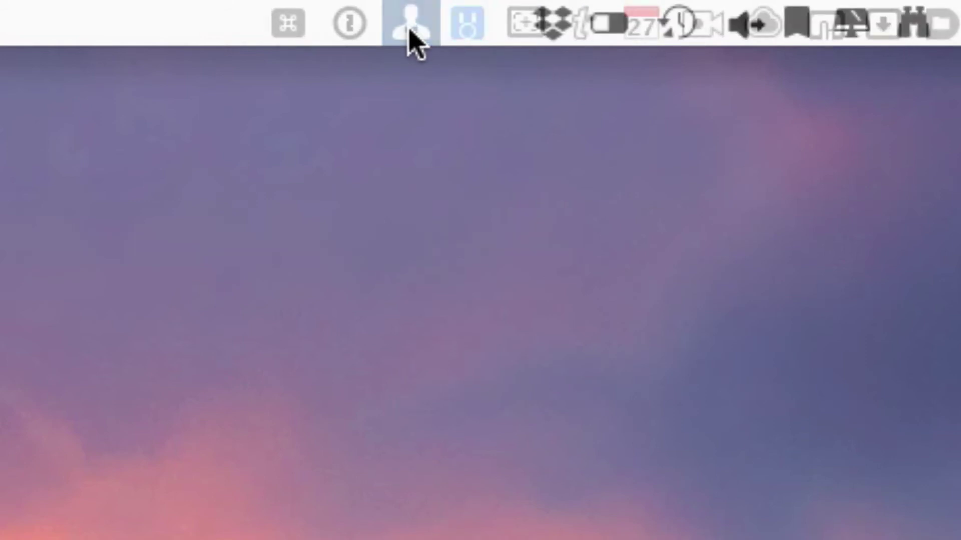
left_click(608, 23)
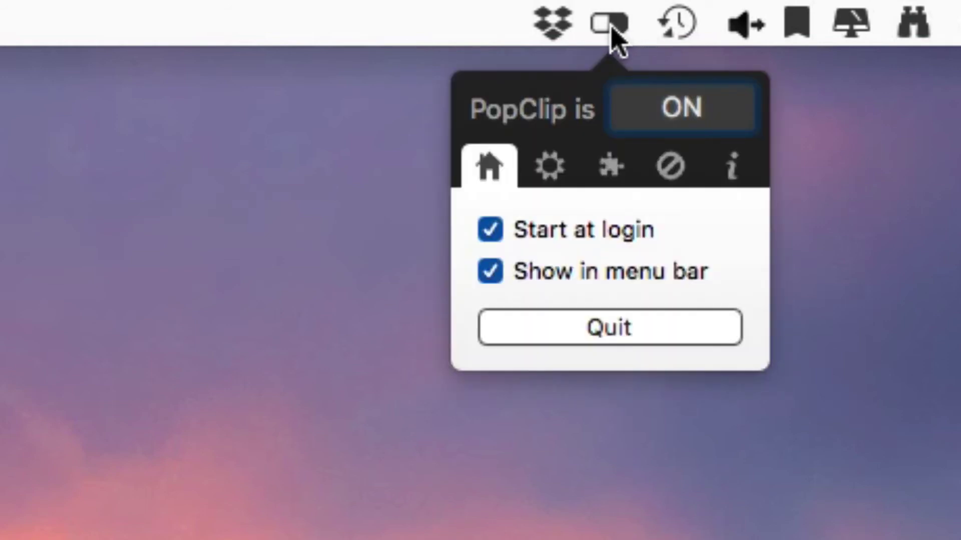
left_click(557, 178)
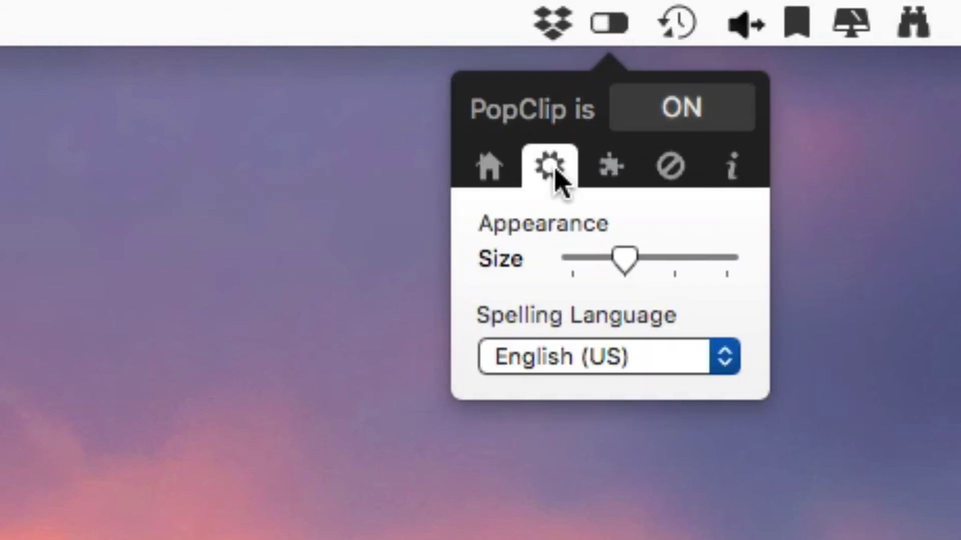